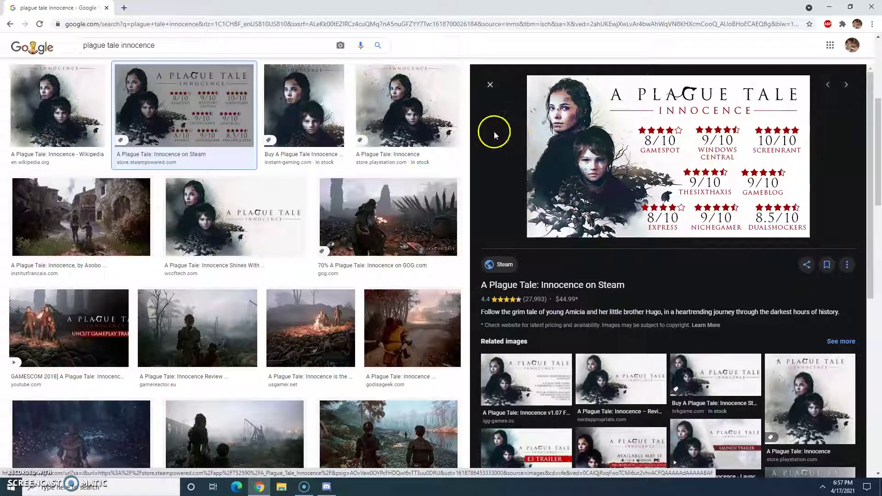
Step: Close the Google Images browser tab, bring up Discord to check its Friends page, and minimize it again
{"action": "left_click", "coordinate": [109, 10]}
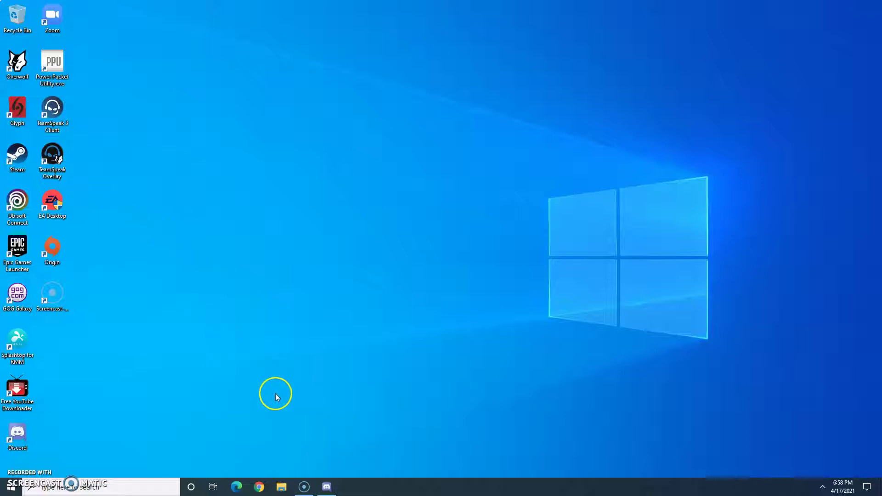
{"action": "left_click", "coordinate": [326, 486]}
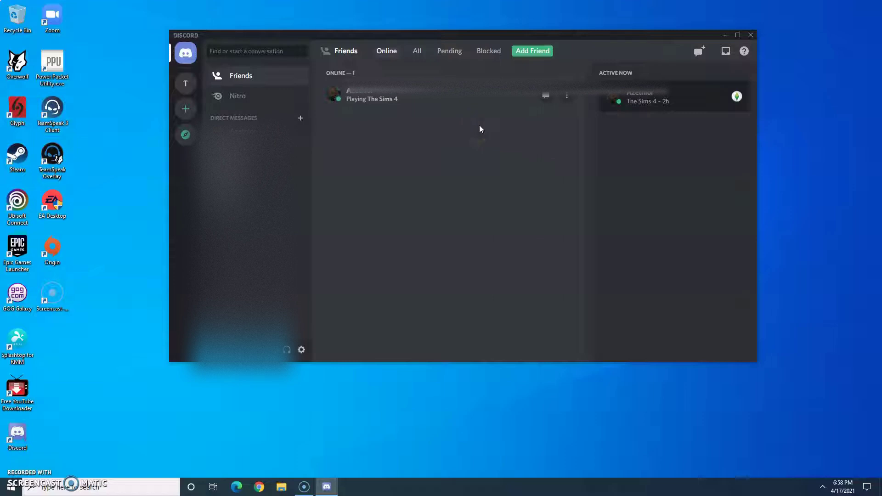
{"action": "left_click", "coordinate": [722, 36]}
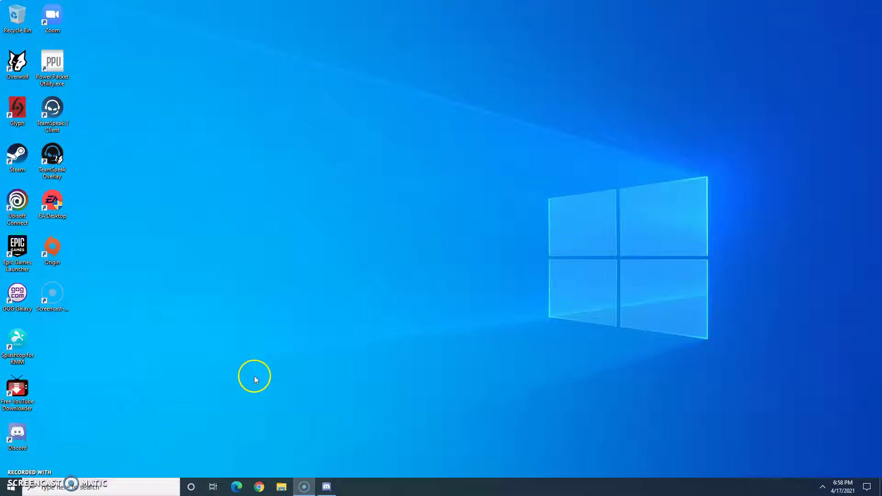
Step: Open Device Manager
{"action": "left_click", "coordinate": [12, 487]}
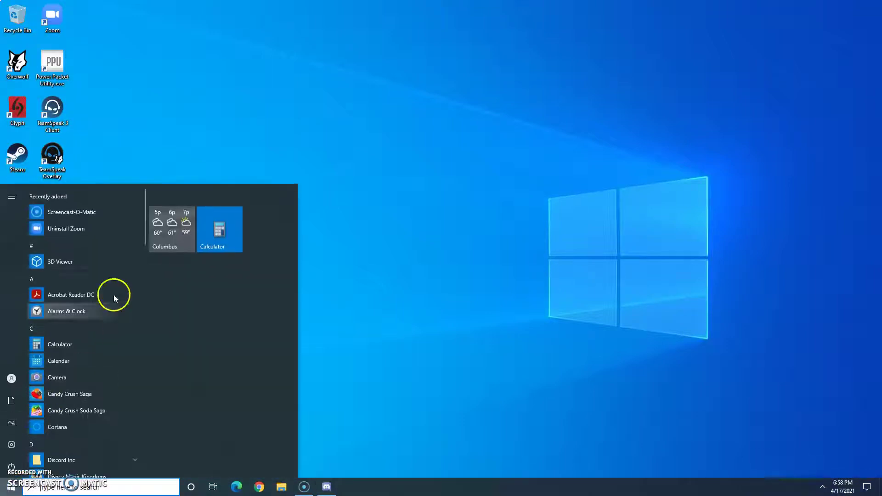
{"action": "left_click", "coordinate": [172, 130]}
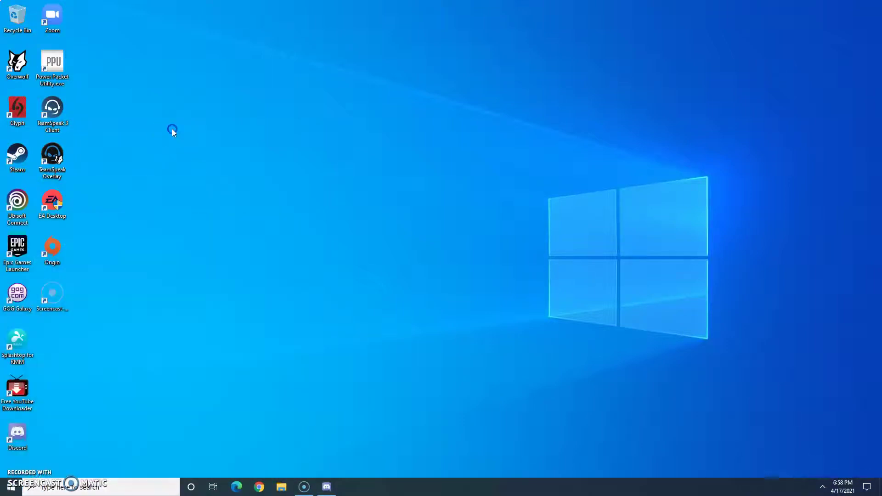
{"action": "left_click", "coordinate": [12, 488]}
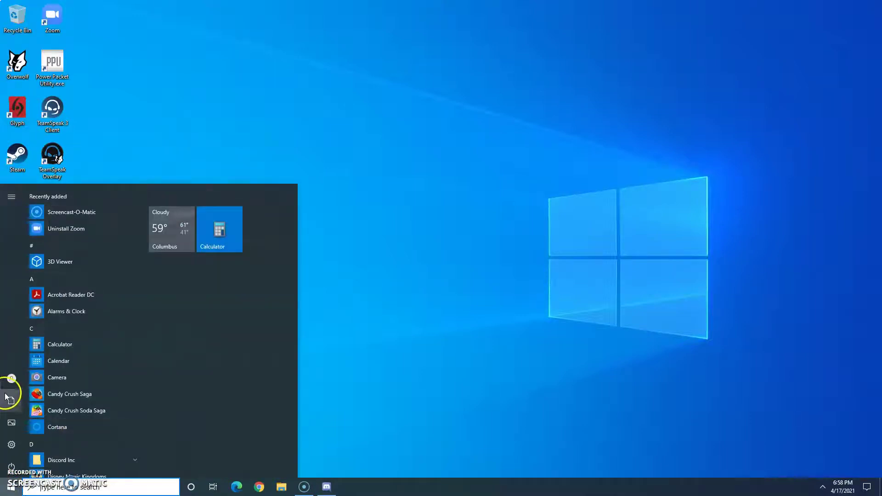
{"action": "right_click", "coordinate": [10, 487]}
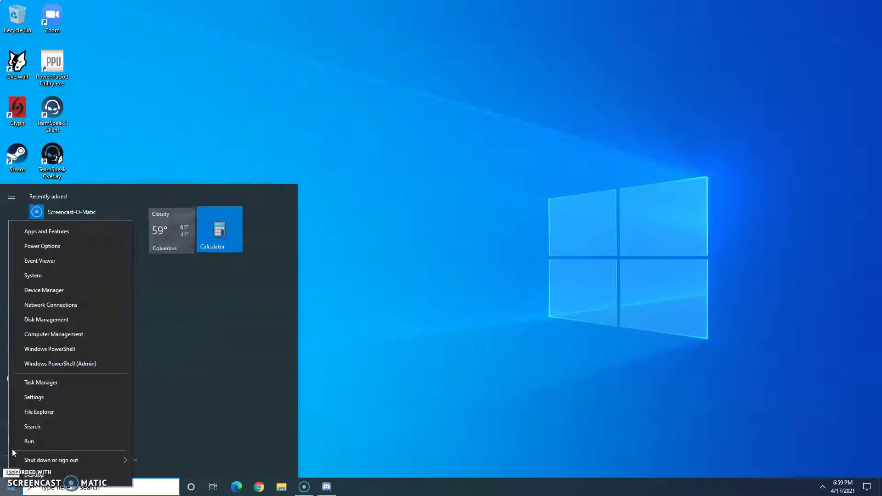
{"action": "left_click", "coordinate": [40, 291]}
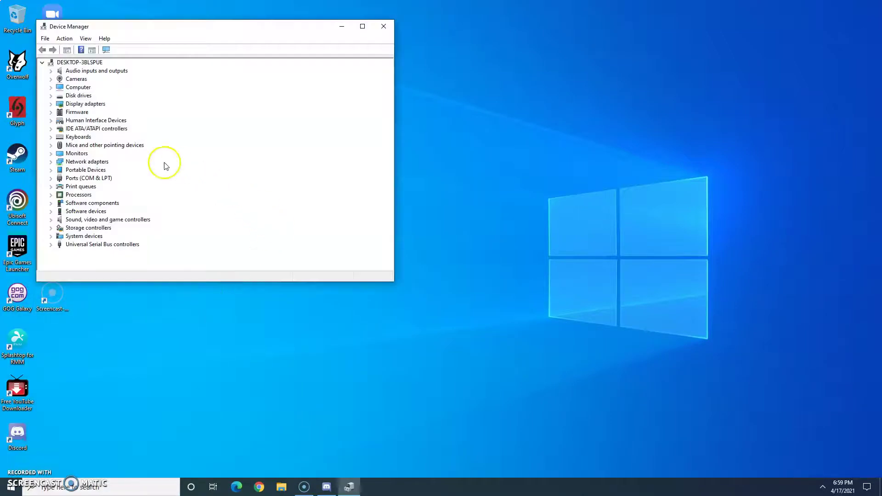
Step: Disable the Intel(R) Ethernet Connection (7) I219-V network adapter and minimize Device Manager
{"action": "left_click", "coordinate": [51, 162]}
{"action": "left_click", "coordinate": [100, 171]}
{"action": "right_click", "coordinate": [99, 171]}
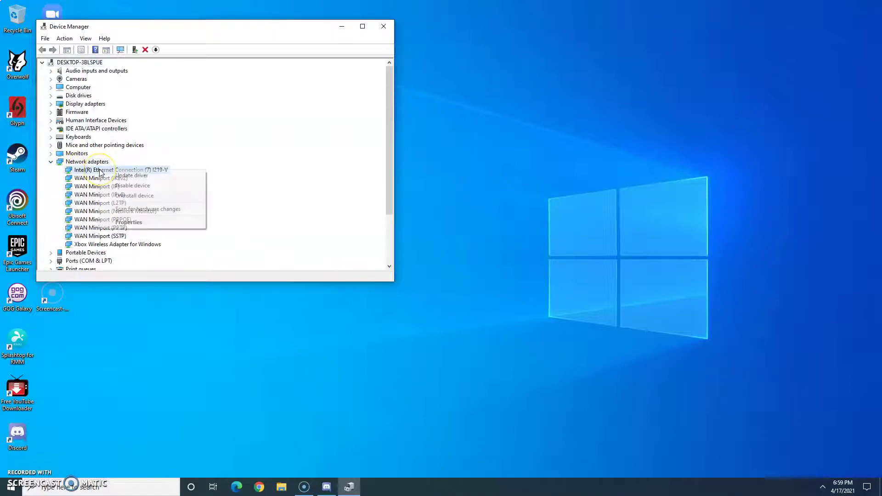
{"action": "left_click", "coordinate": [139, 185]}
{"action": "left_click", "coordinate": [453, 253]}
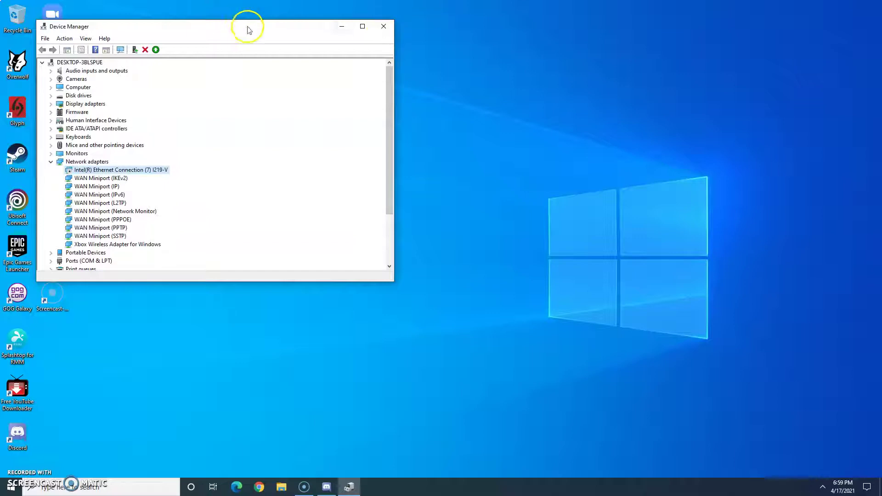
{"action": "left_click", "coordinate": [344, 28]}
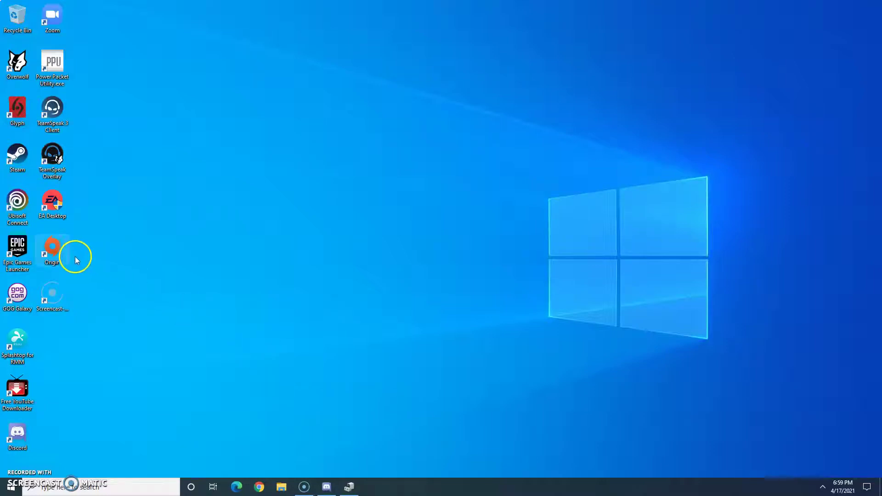
Step: Launch Origin from the desktop and try to sign in by entering the EA account password
{"action": "double_click", "coordinate": [59, 250]}
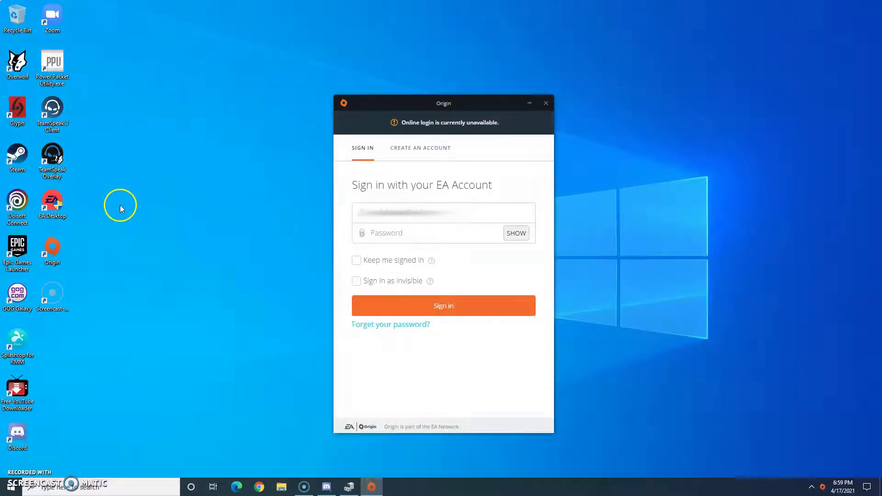
{"action": "left_click", "coordinate": [393, 235]}
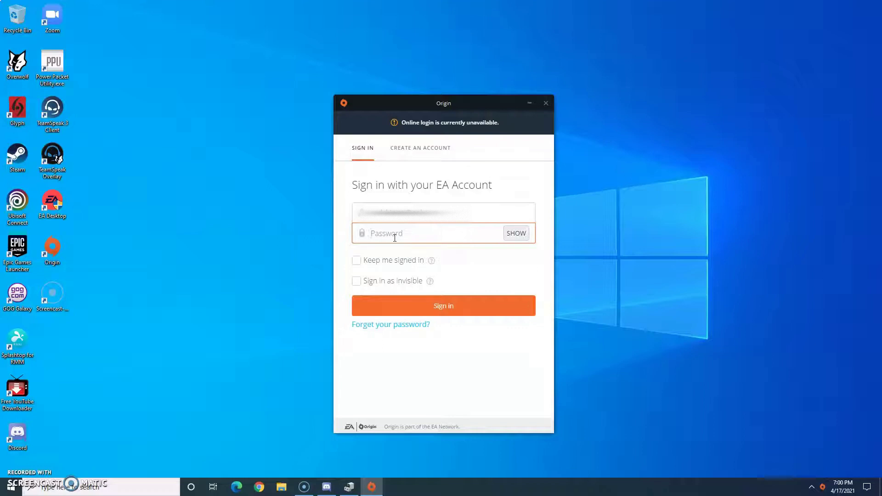
{"action": "type", "text": "•"}
{"action": "key", "text": "BackSpace"}
{"action": "type", "text": "••••••••"}
{"action": "key", "text": "Return"}
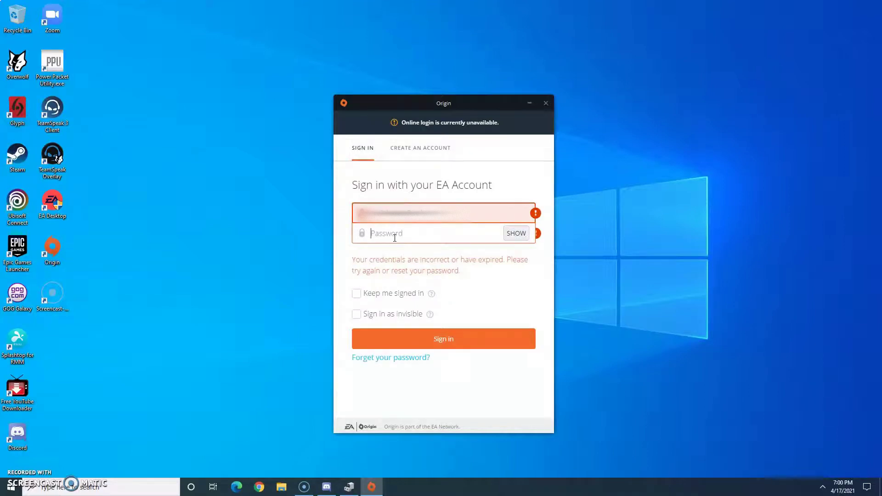
Step: Re-enter the EA account password and submit the Origin sign-in again
{"action": "type", "text": "•"}
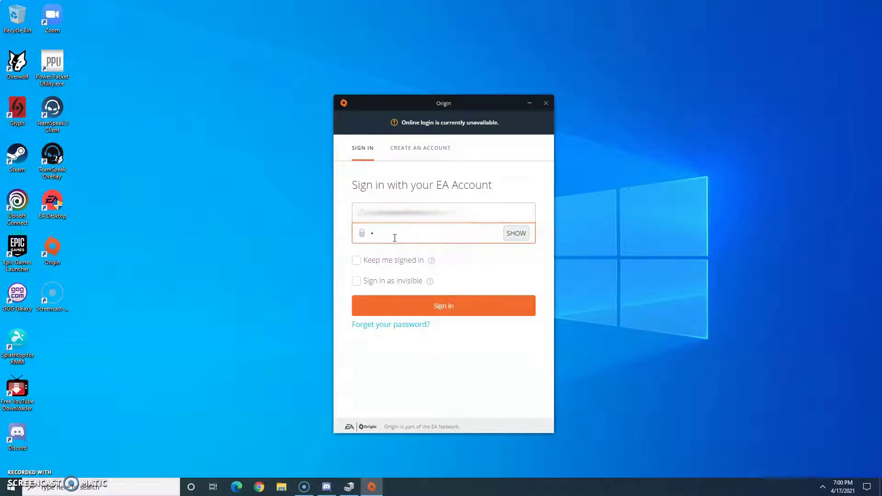
{"action": "type", "text": "•••••••"}
{"action": "key", "text": "Return"}
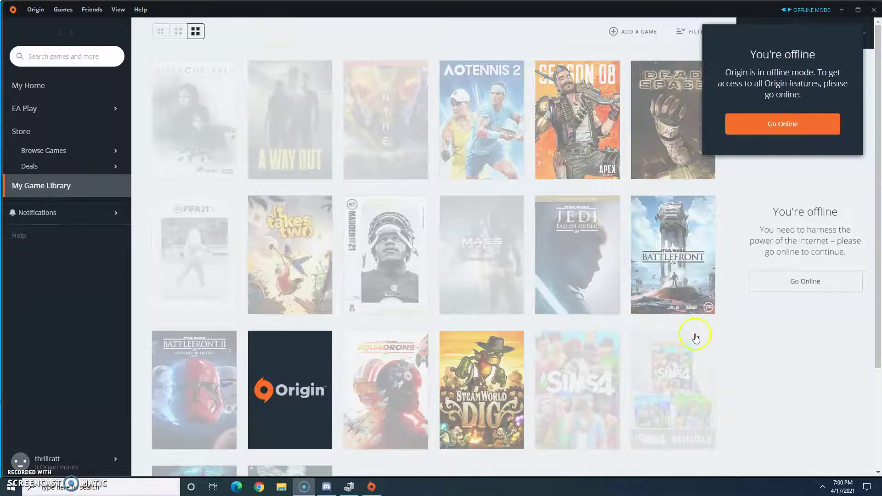
Step: Launch Madden NFL 21 MVP Edition from the game library and acknowledge the server connection notice to reach the main menu
{"action": "left_click", "coordinate": [382, 261]}
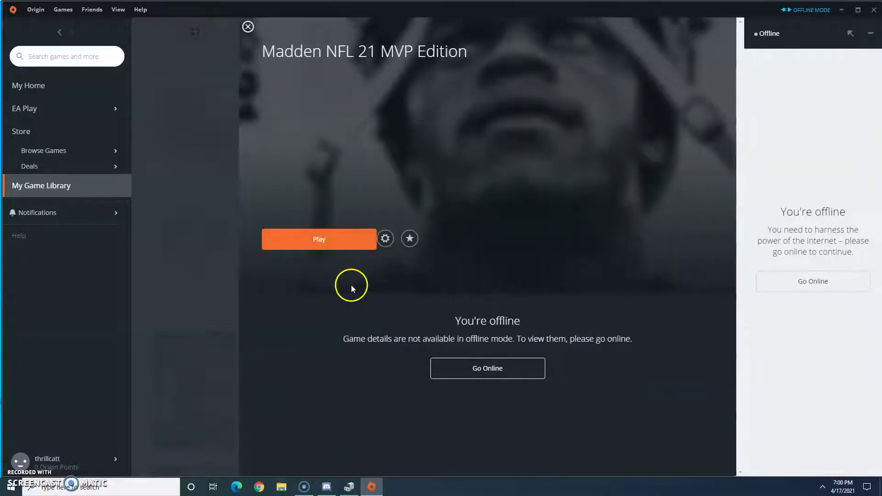
{"action": "left_click", "coordinate": [305, 244]}
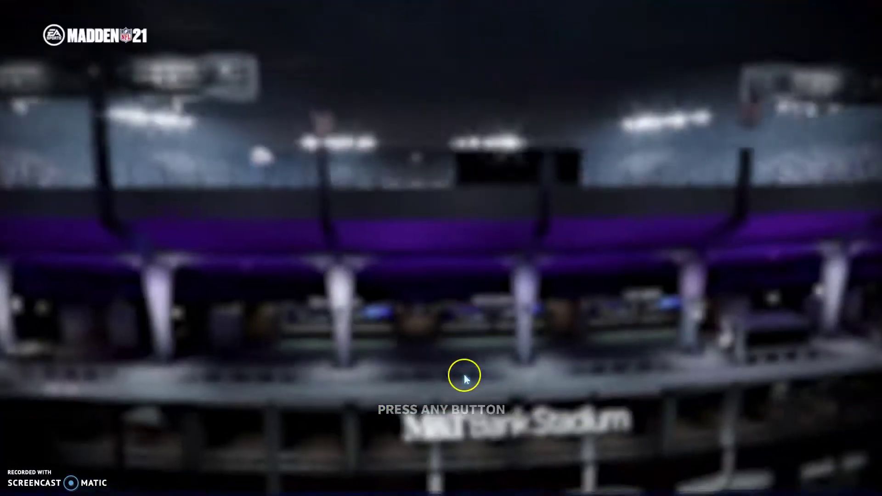
{"action": "left_click", "coordinate": [464, 377]}
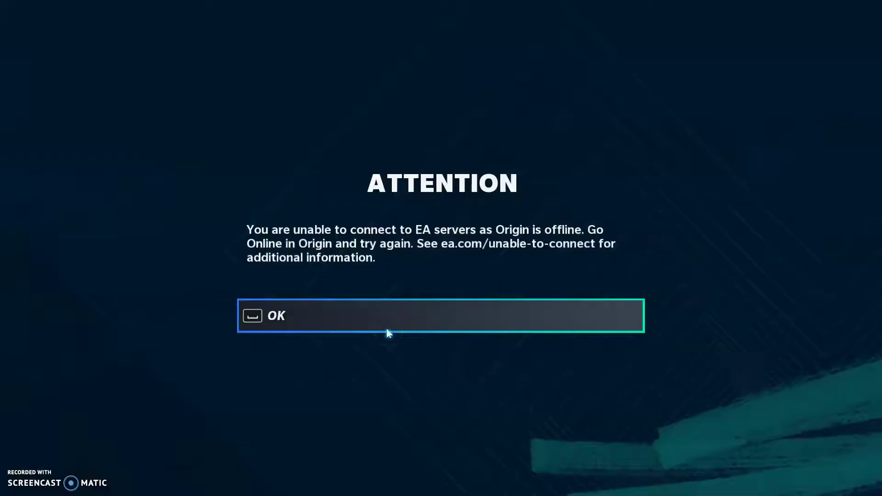
{"action": "left_click", "coordinate": [266, 320]}
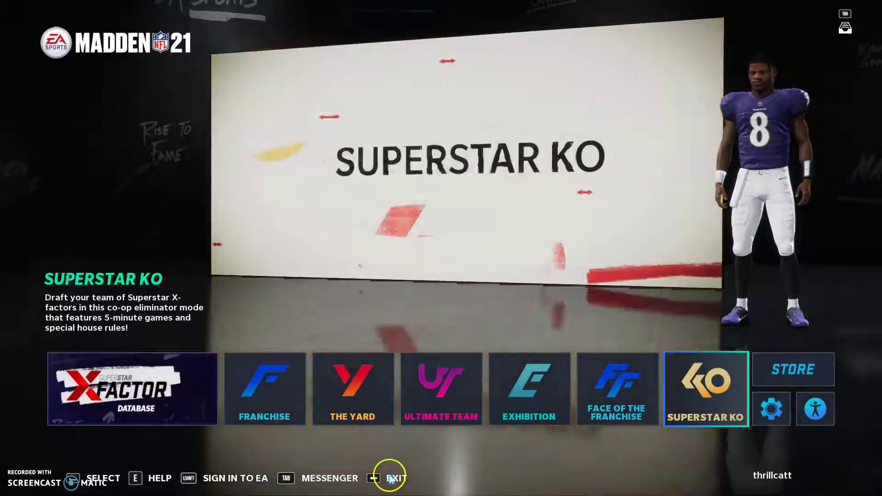
Step: Exit Madden NFL 21 to the desktop
{"action": "left_click", "coordinate": [394, 478]}
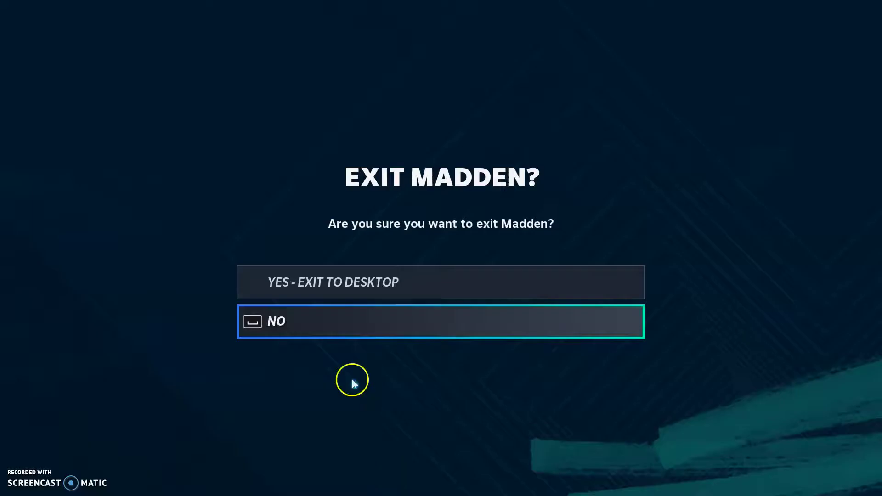
{"action": "left_click", "coordinate": [283, 286]}
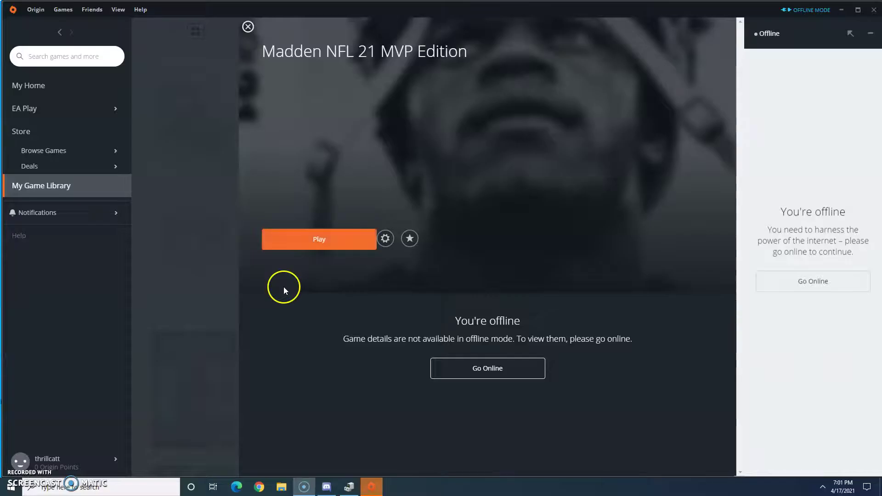
Step: Relaunch Madden NFL 21 MVP Edition through Origin's system tray entry and continue past the title screen
{"action": "left_click", "coordinate": [824, 487]}
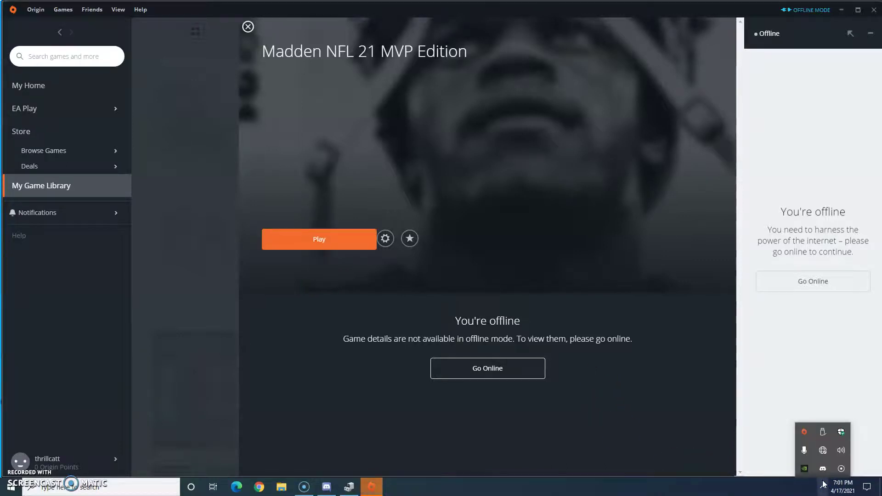
{"action": "left_click", "coordinate": [794, 491]}
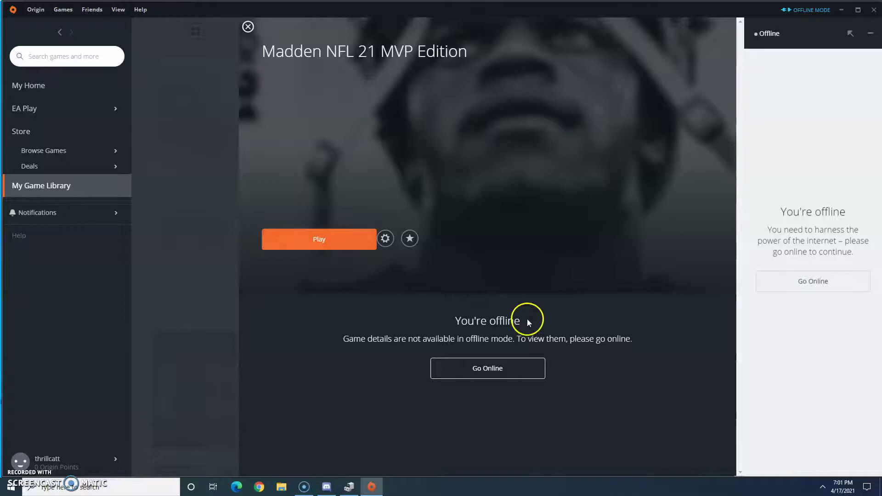
{"action": "left_click", "coordinate": [823, 488]}
{"action": "left_click", "coordinate": [761, 485]}
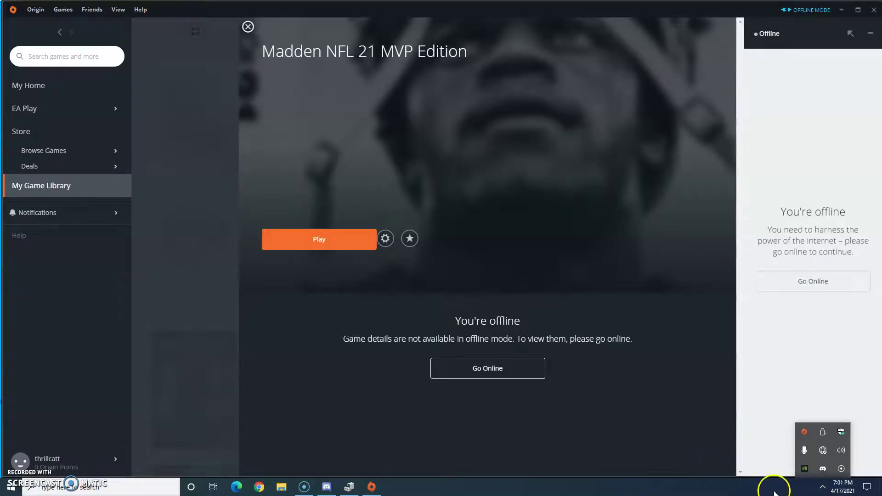
{"action": "right_click", "coordinate": [804, 434]}
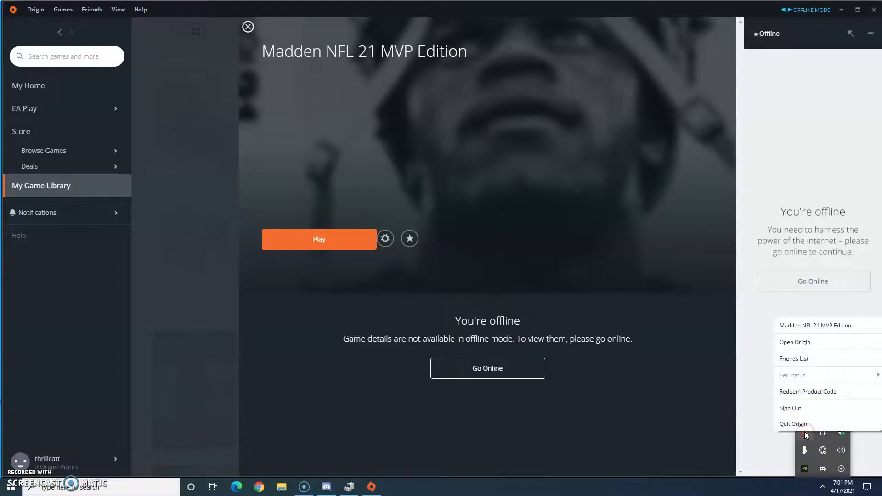
{"action": "left_click", "coordinate": [809, 326]}
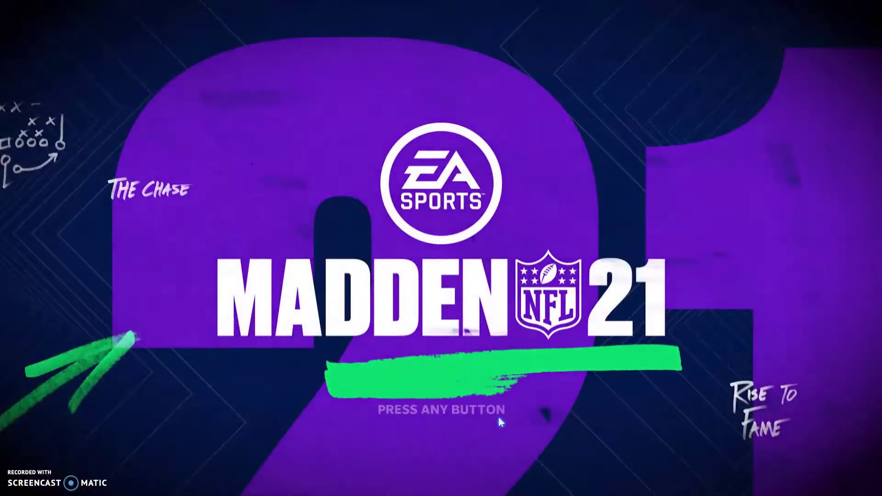
{"action": "left_click", "coordinate": [483, 419]}
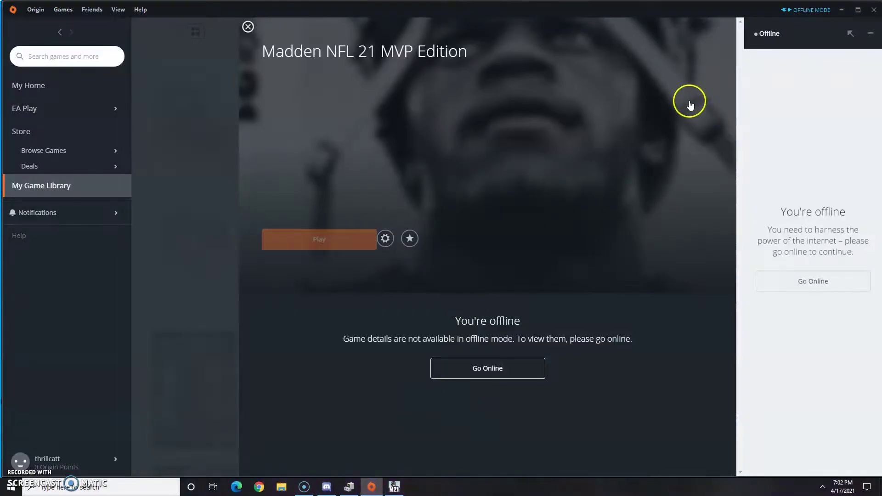
Step: Switch to Device Manager, re-enable the Intel(R) Ethernet Connection (7) I219-V adapter, and close the window
{"action": "left_click", "coordinate": [350, 488]}
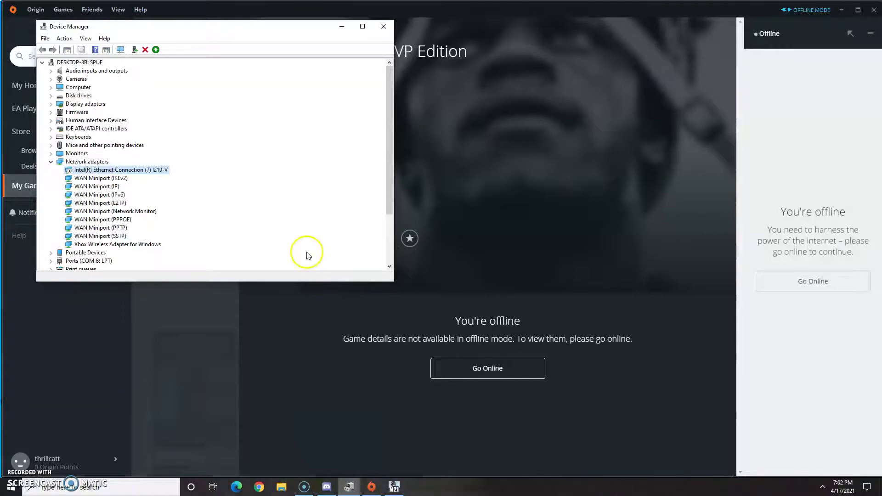
{"action": "right_click", "coordinate": [158, 175]}
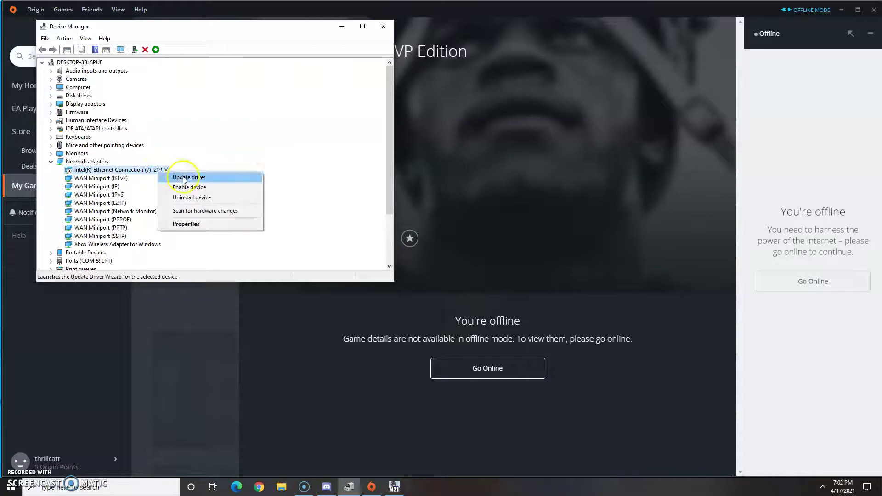
{"action": "left_click", "coordinate": [188, 186]}
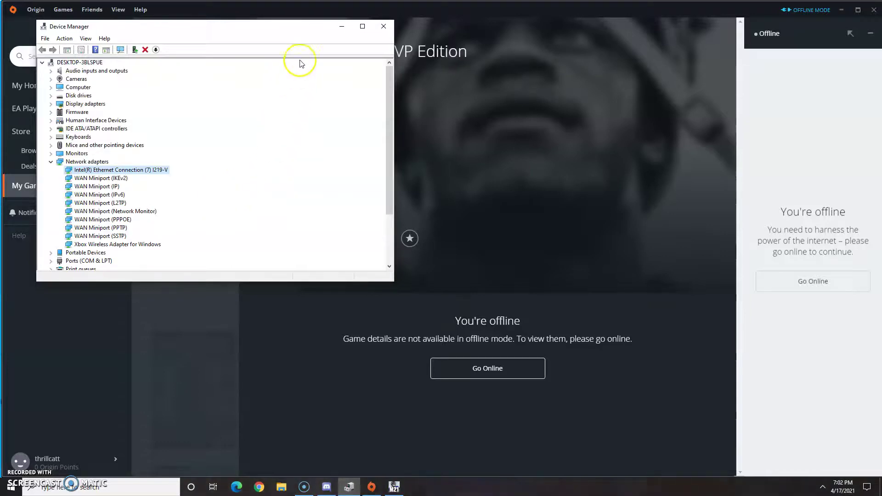
{"action": "left_click", "coordinate": [382, 26]}
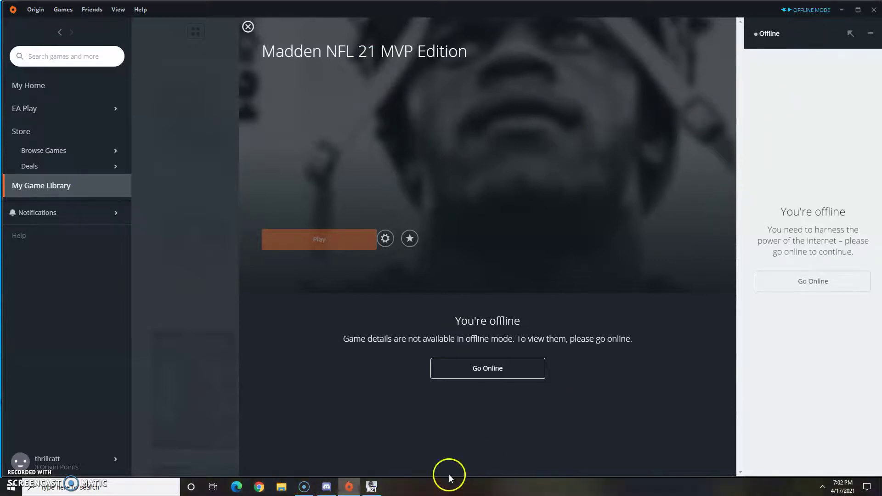
Step: Switch back to Madden NFL 21, acknowledge the server connection notice, and continue into the main menu
{"action": "left_click", "coordinate": [372, 487]}
{"action": "left_click", "coordinate": [458, 305]}
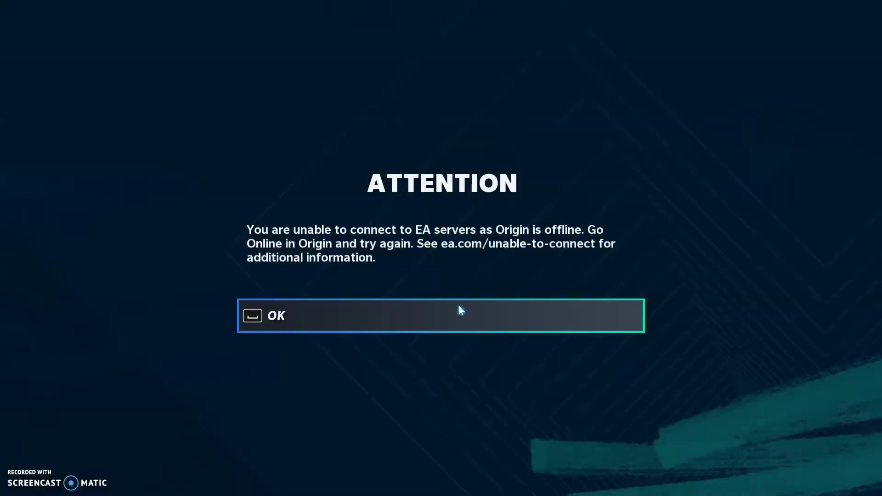
{"action": "left_click", "coordinate": [417, 315]}
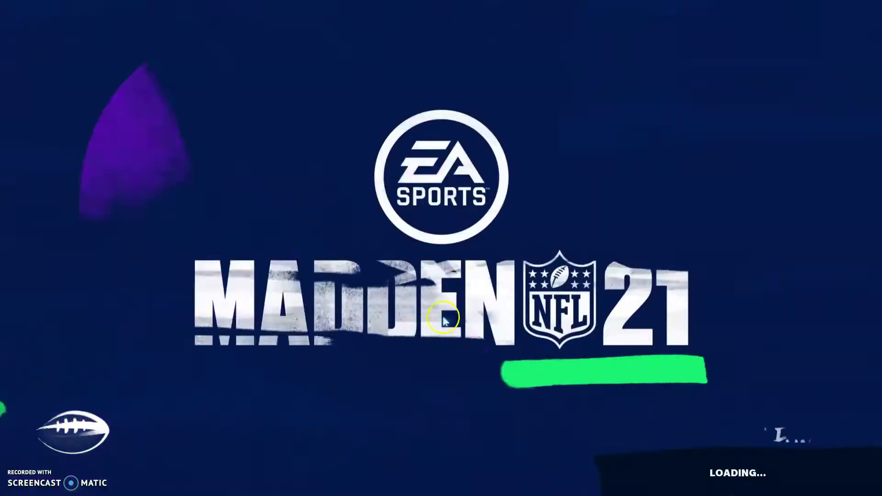
{"action": "left_click", "coordinate": [445, 318]}
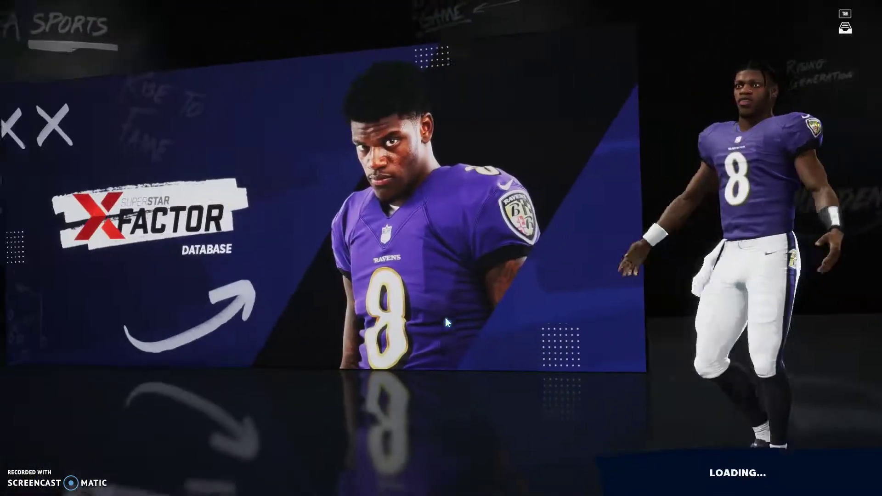
Step: Wait for the main menu to load and select the Franchise mode tile
{"action": "left_click", "coordinate": [450, 339]}
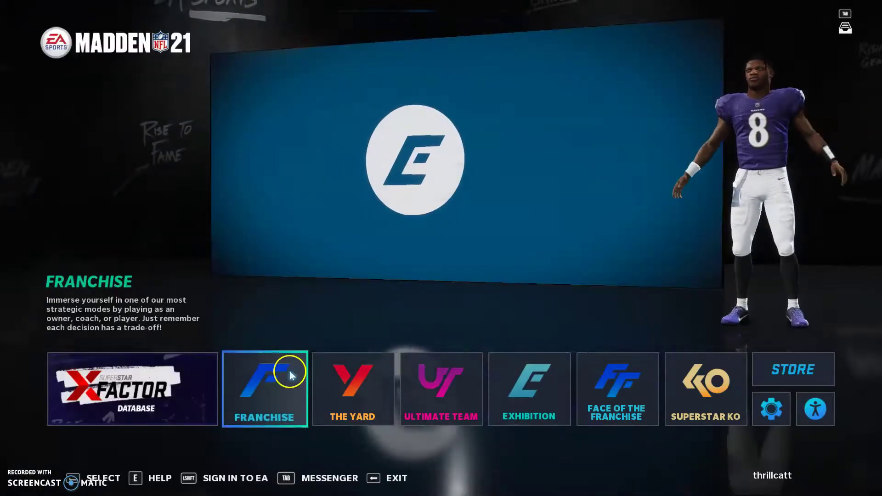
{"action": "left_click", "coordinate": [290, 375]}
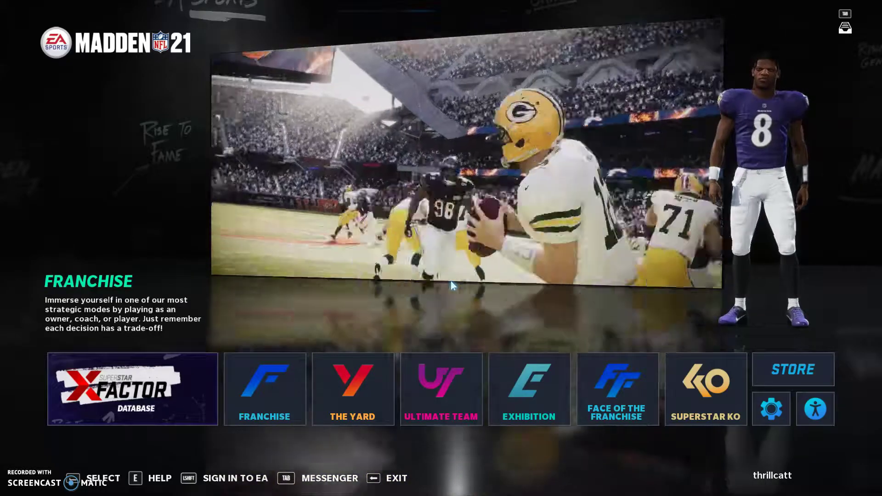
Step: Switch from the game to Origin and minimize both the Origin and Madden NFL 21 windows to reach the desktop
{"action": "key", "text": "alt+Tab"}
{"action": "left_click", "coordinate": [459, 285]}
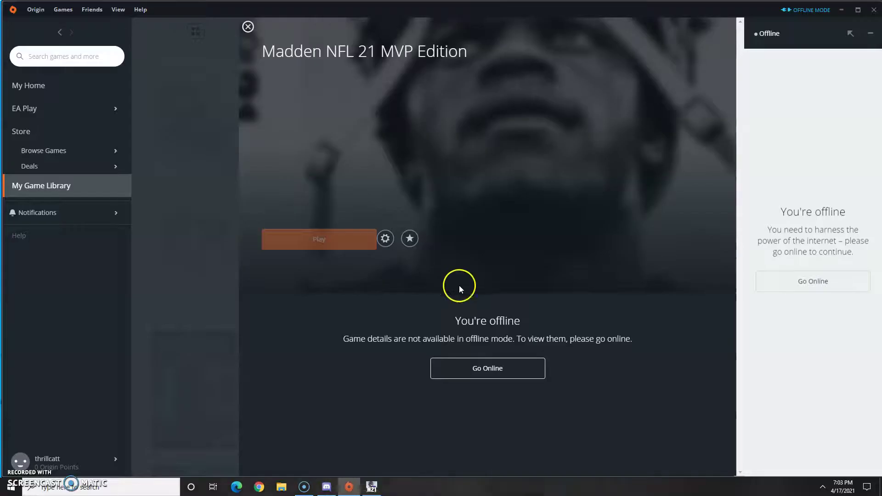
{"action": "left_click", "coordinate": [844, 14]}
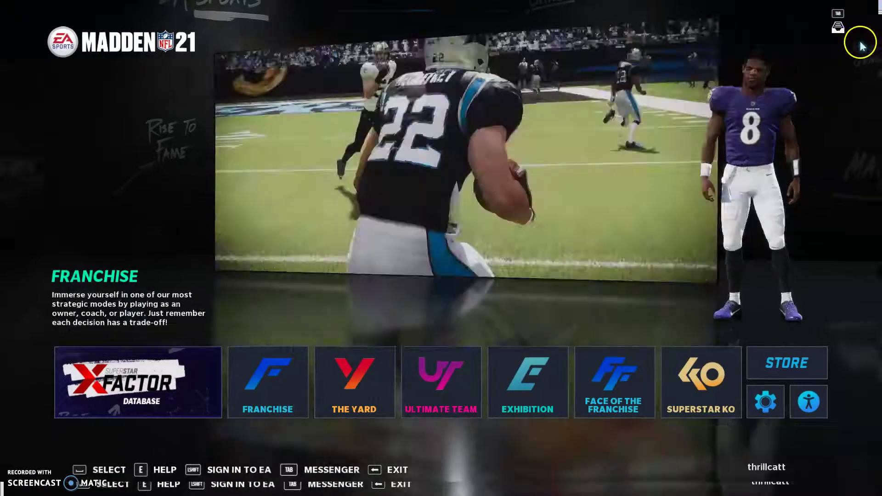
{"action": "key", "text": "alt+Tab"}
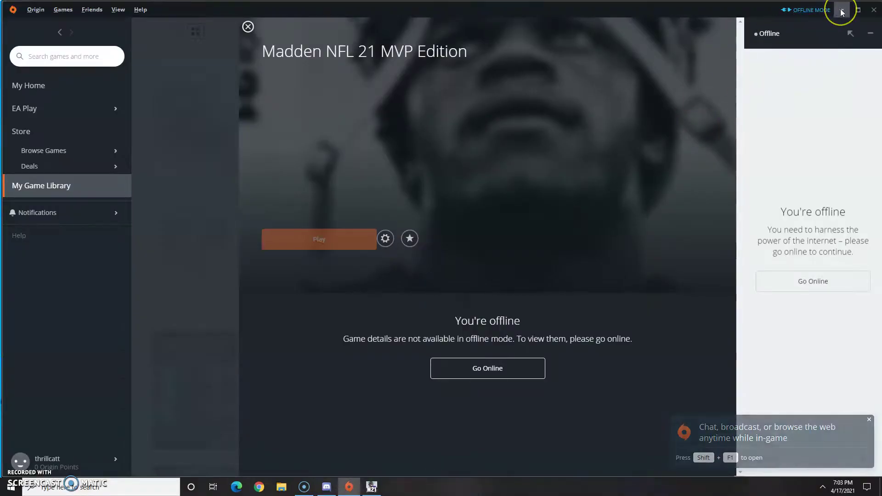
{"action": "left_click", "coordinate": [842, 11]}
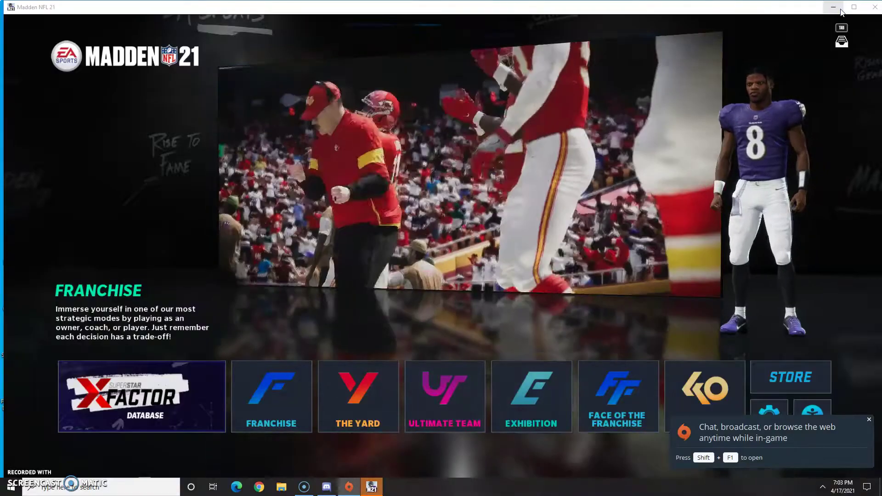
{"action": "left_click", "coordinate": [841, 9]}
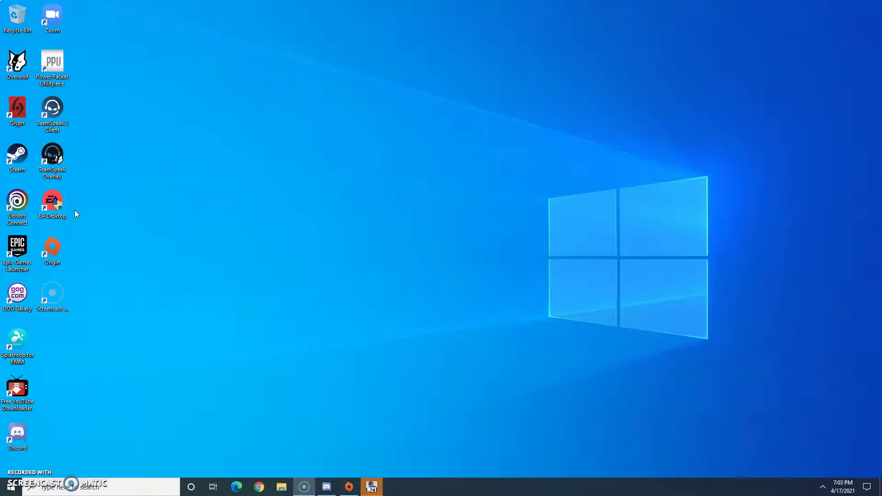
Step: Bring up the Discord window to view the online friends list, and minimize it back to the desktop
{"action": "left_click_drag", "start_coordinate": [74, 208], "coordinate": [62, 213]}
{"action": "double_click", "coordinate": [58, 264]}
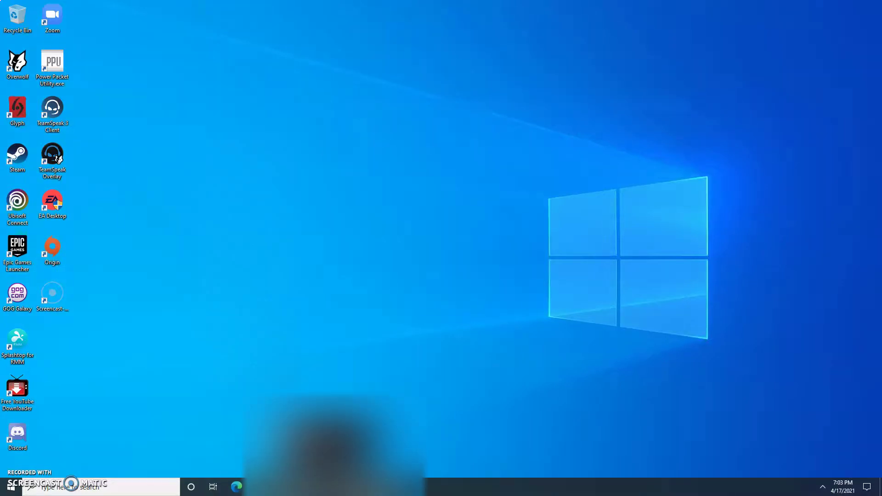
{"action": "left_click", "coordinate": [327, 487]}
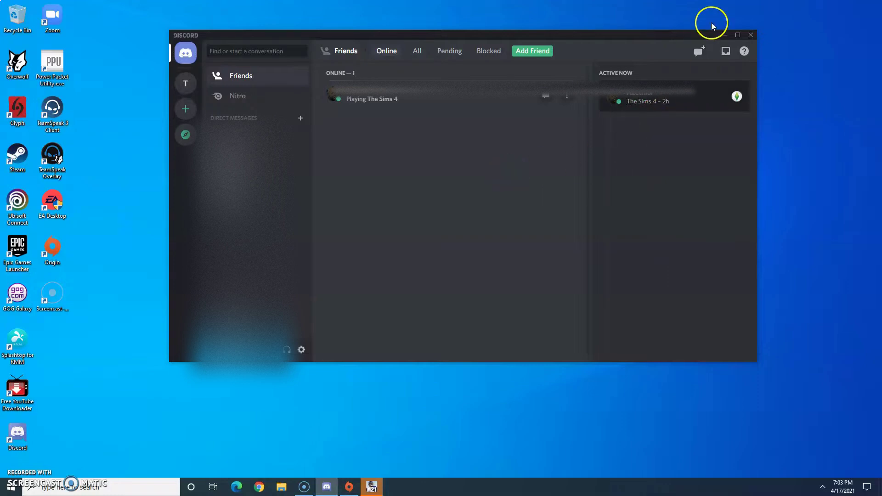
{"action": "left_click", "coordinate": [725, 35]}
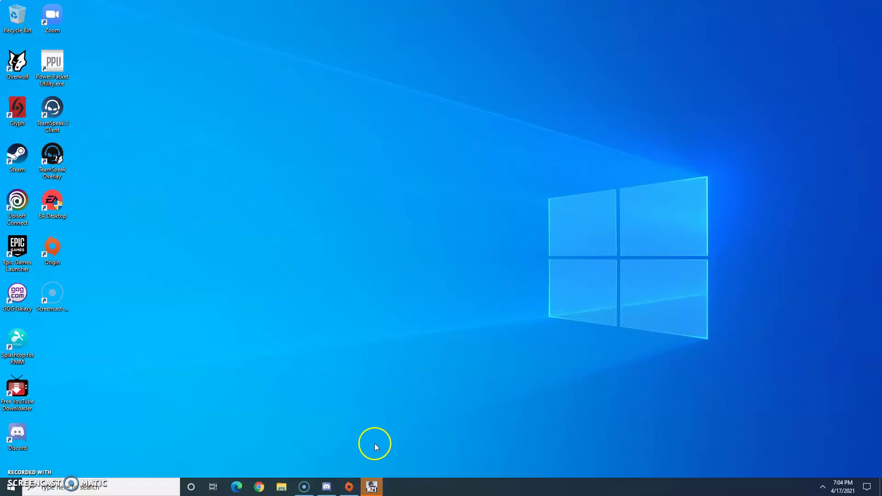
{"action": "mouse_move", "coordinate": [376, 487]}
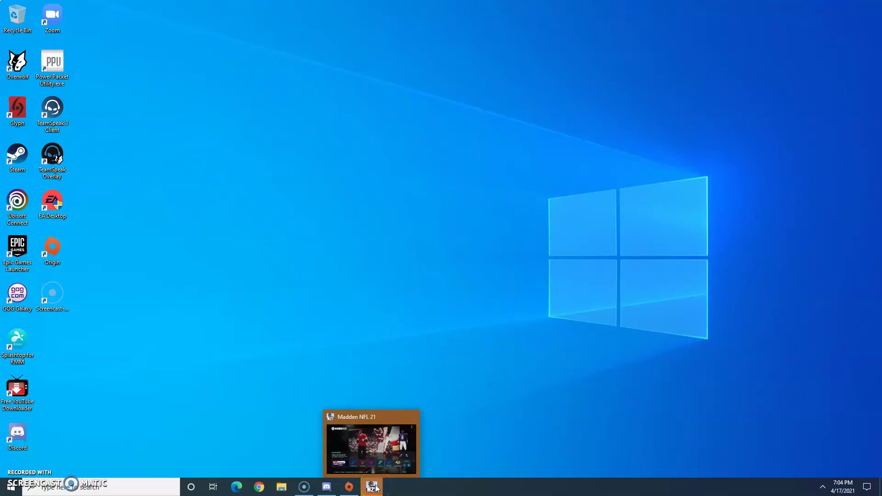